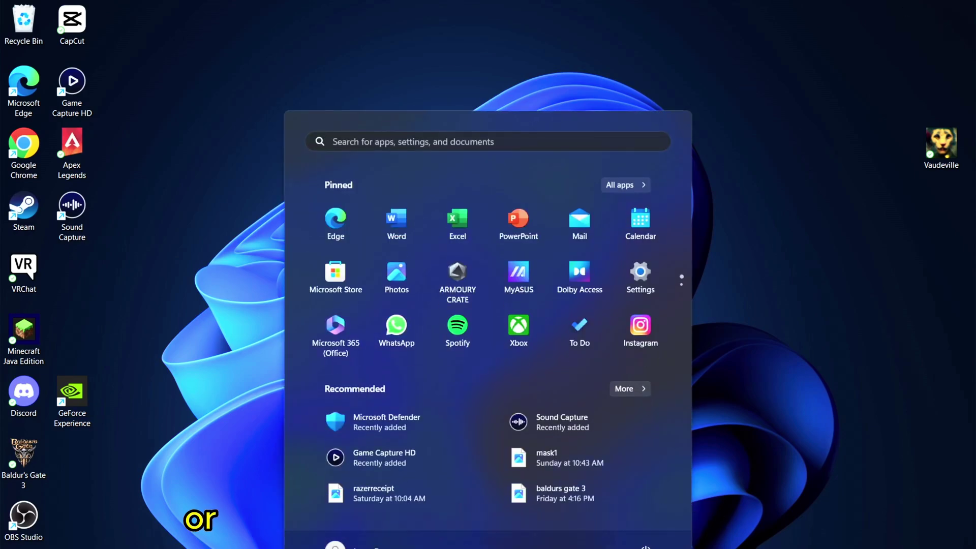
Find Control Panel through Windows search and open its System and Security category
key("Tab")
left_click(383, 145)
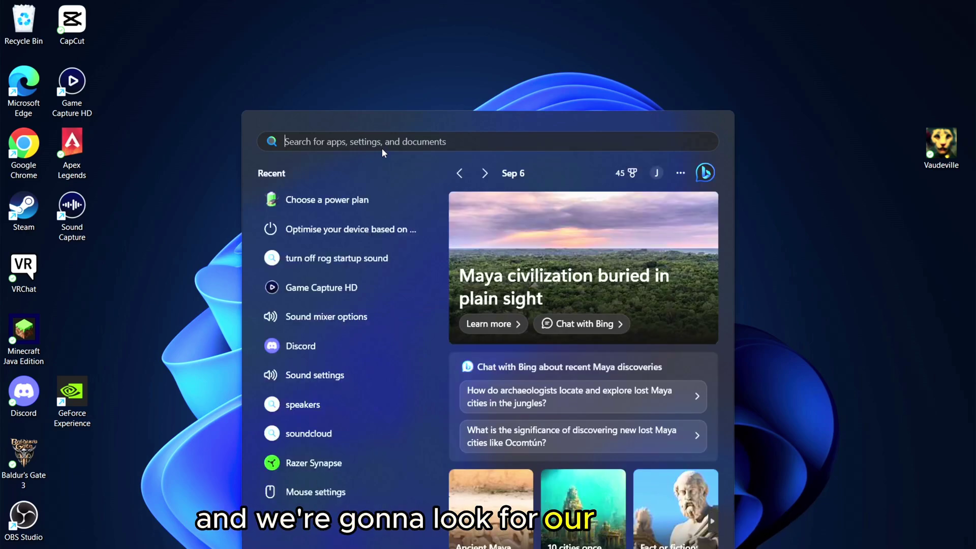
type("c")
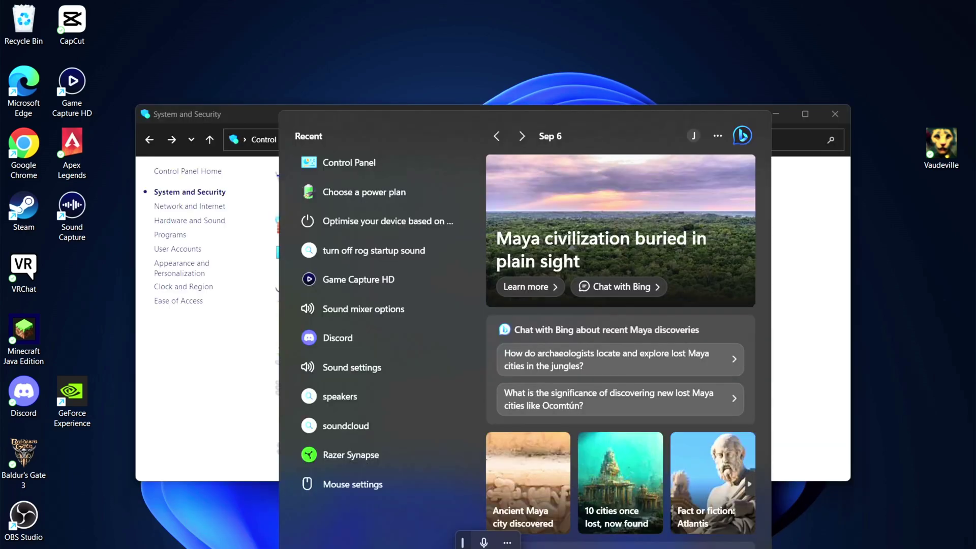
Search Windows for "disc mana", open Create and format hard disk partitions, and initialize Disk 1 with the GPT partition style
type("disc")
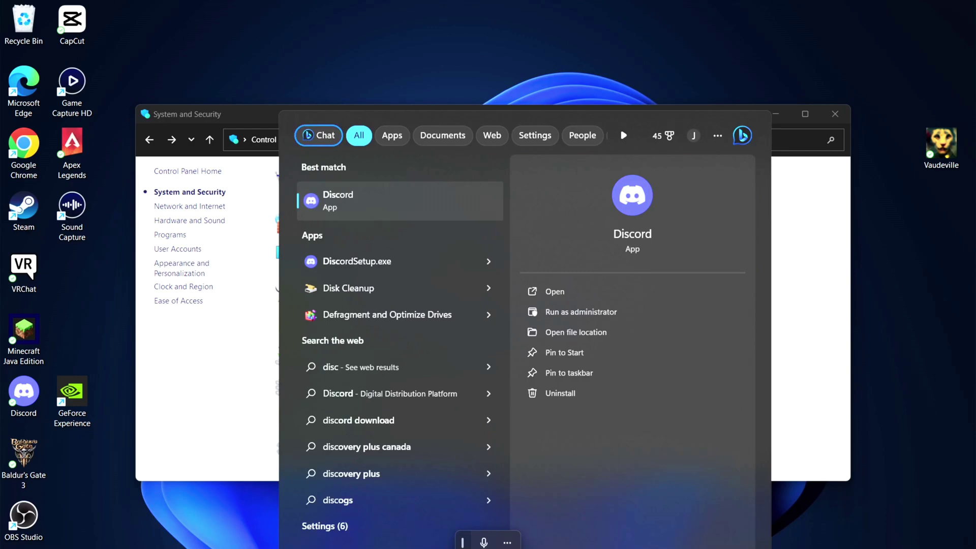
type(" mana")
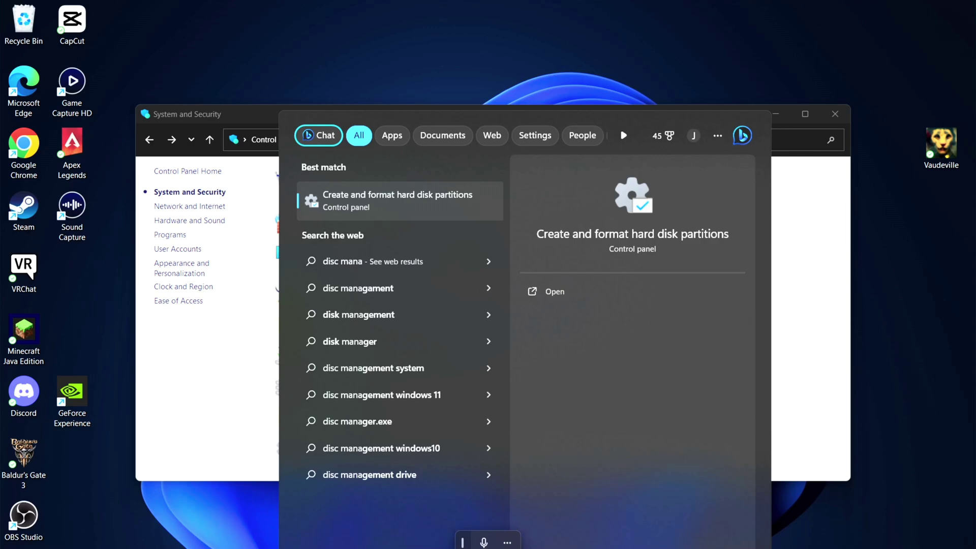
left_click(458, 202)
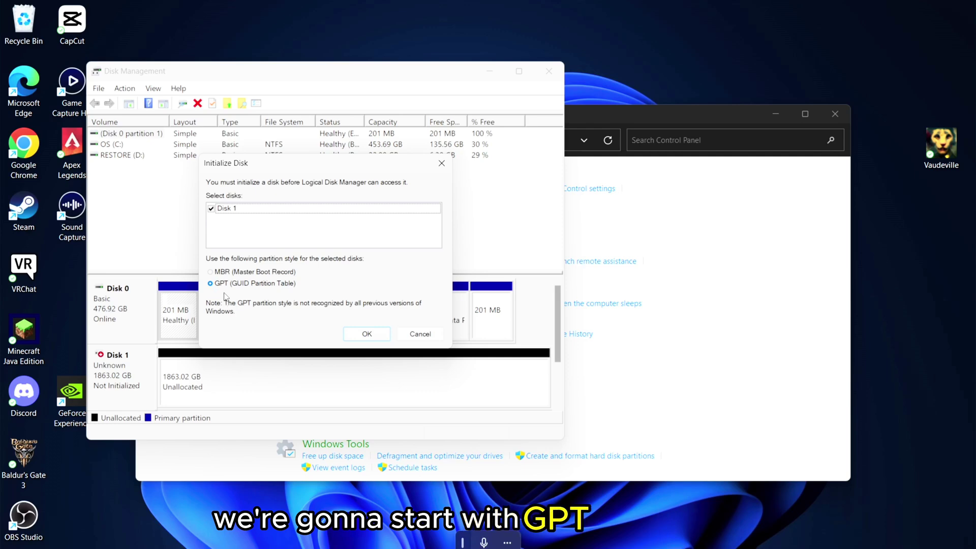
left_click(370, 337)
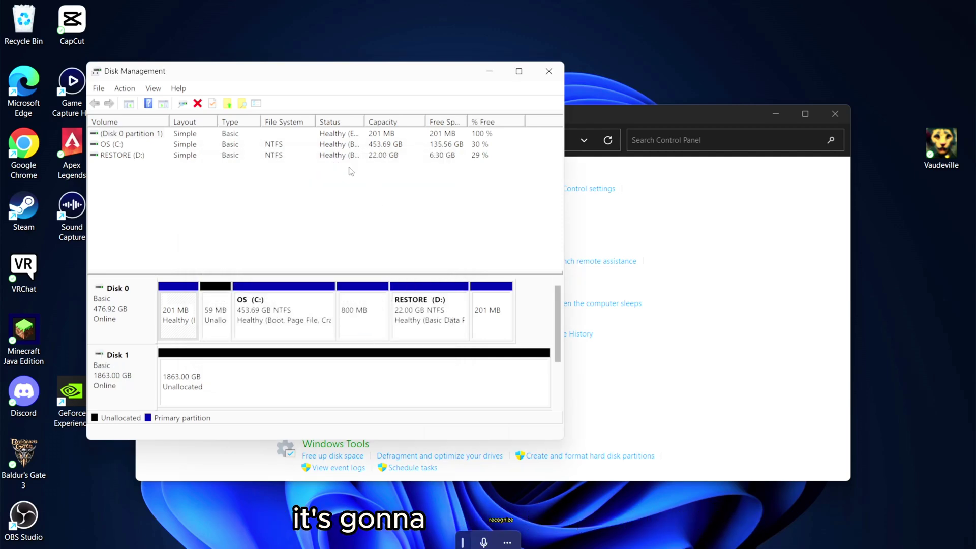
Start a new simple volume in Disk 1's unallocated space, using the maximum size of 1907712 MB
left_click(98, 382)
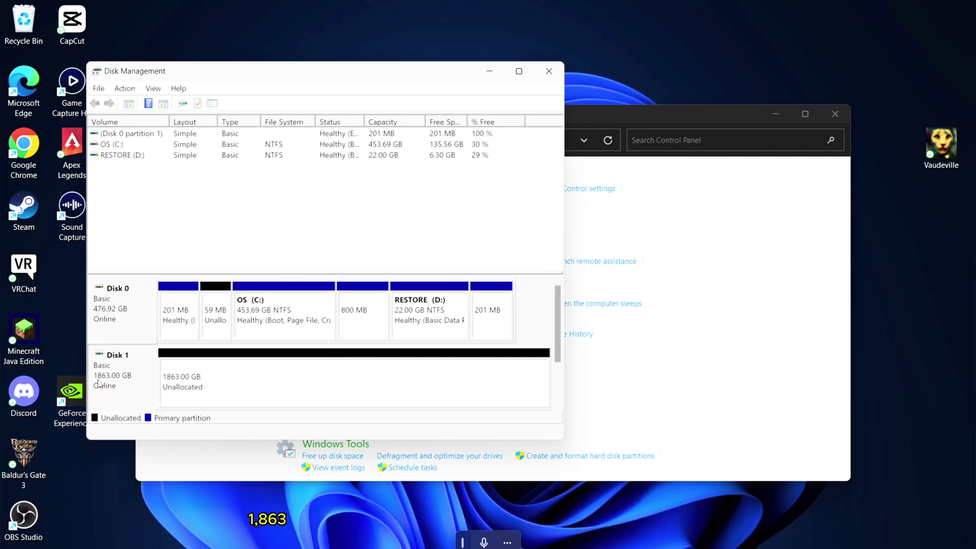
left_click(228, 379)
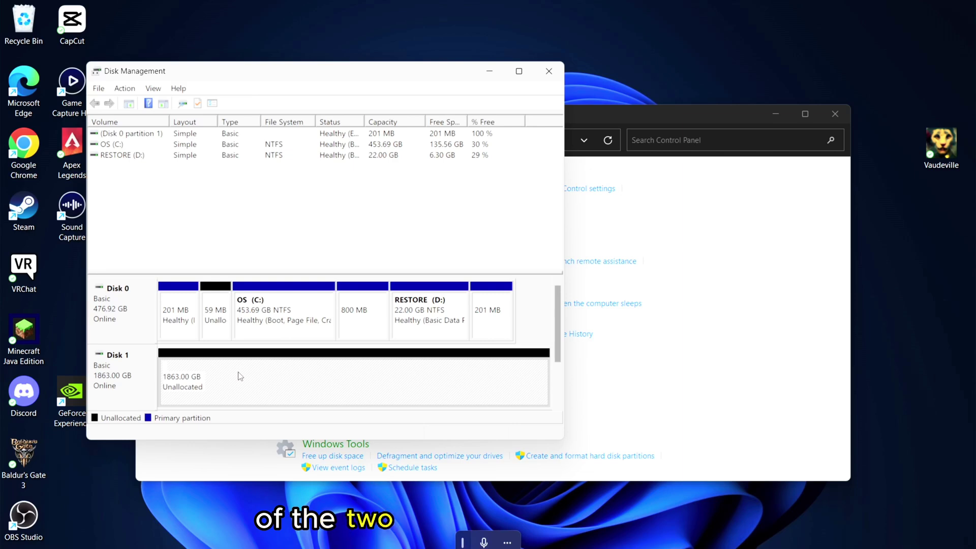
right_click(376, 376)
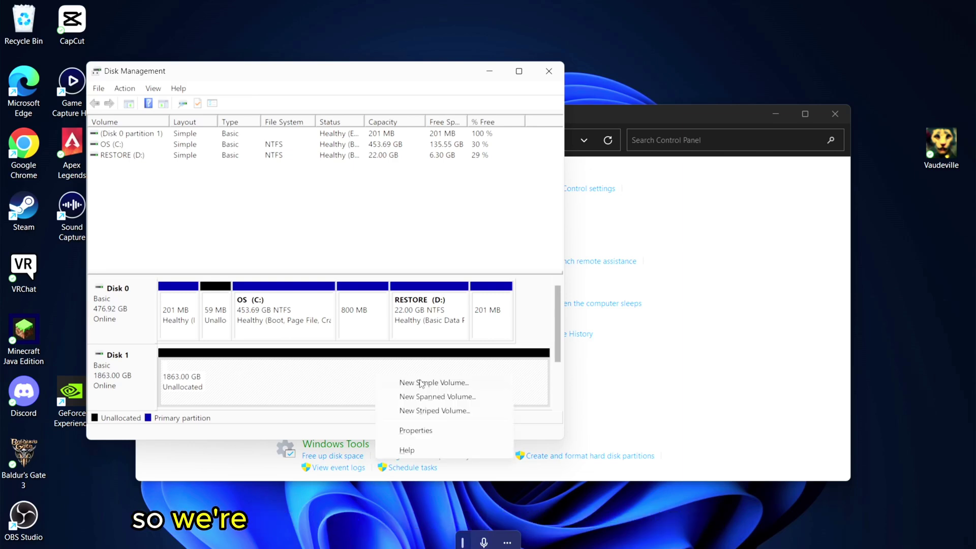
left_click(419, 386)
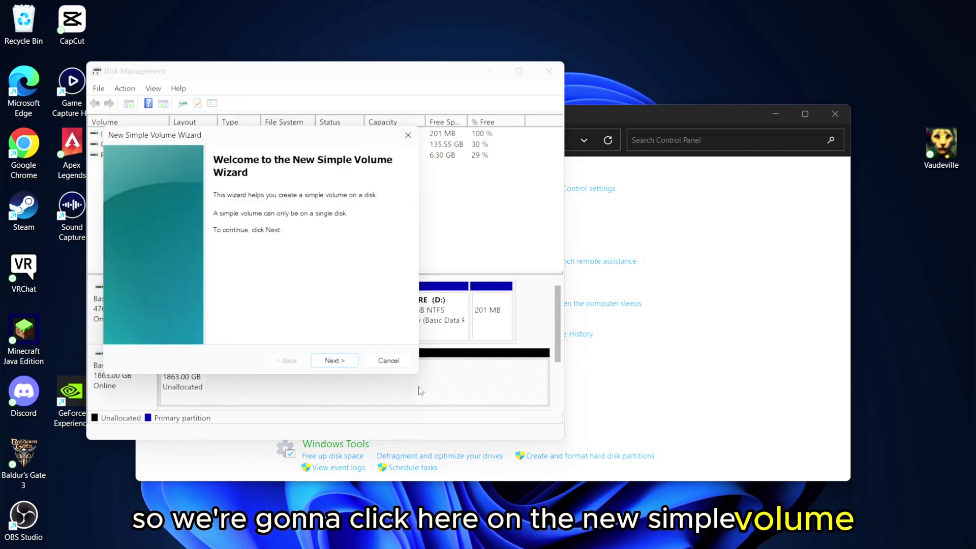
left_click(340, 362)
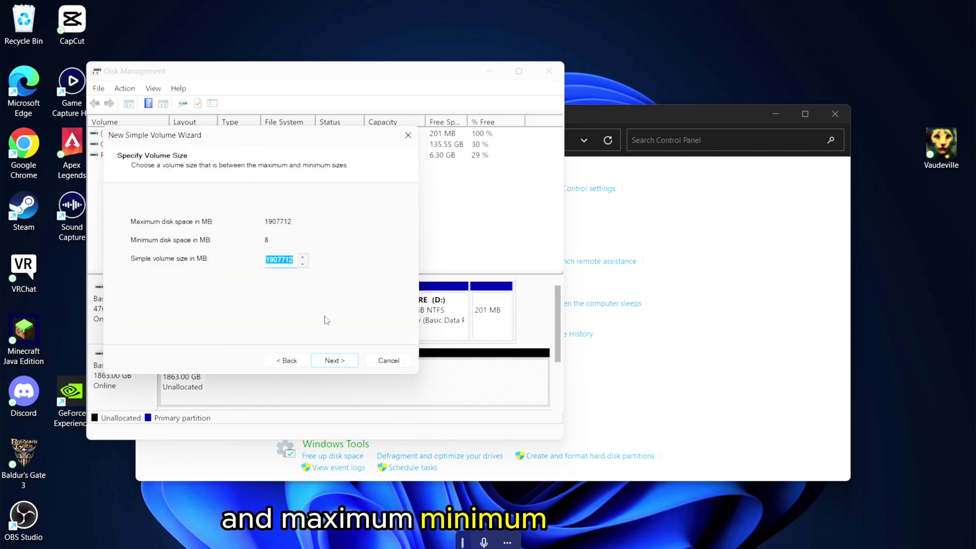
left_click(328, 362)
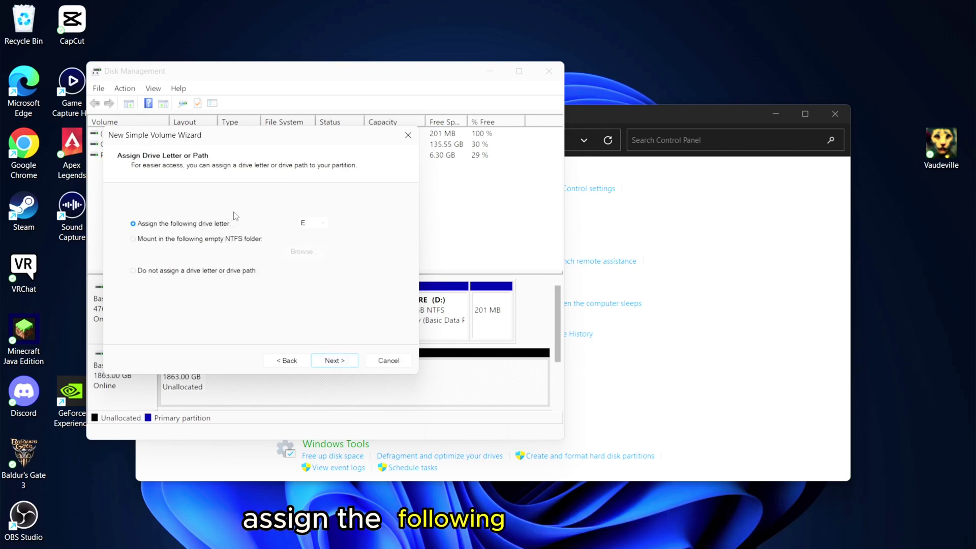
Assign drive letter E and create the volume with an NTFS quick format, default allocation unit size and label New Volume
left_click(313, 223)
left_click(339, 223)
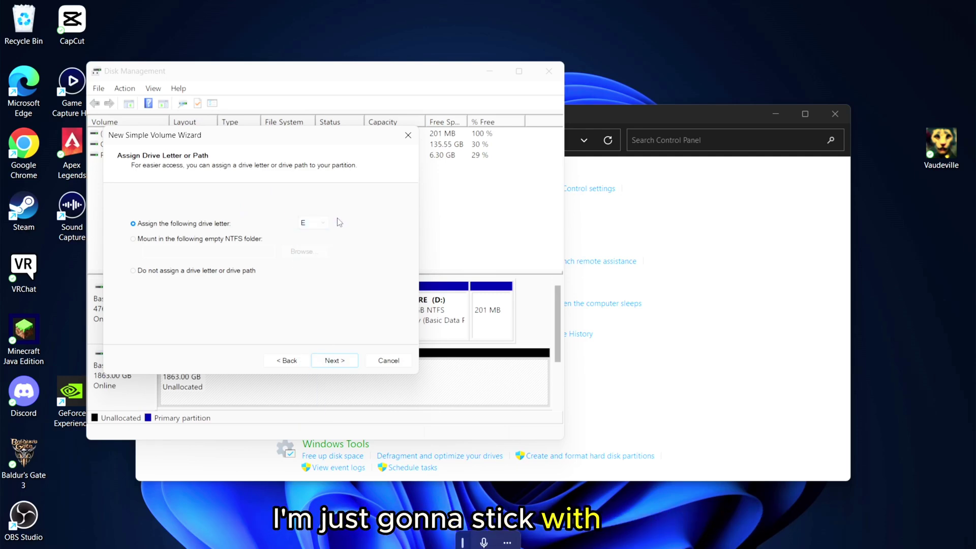
key("Return")
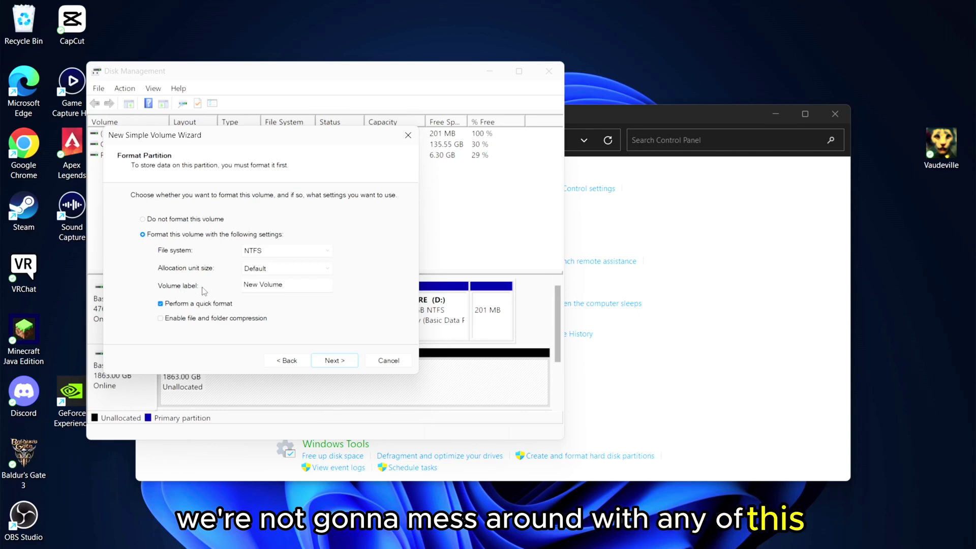
left_click(322, 364)
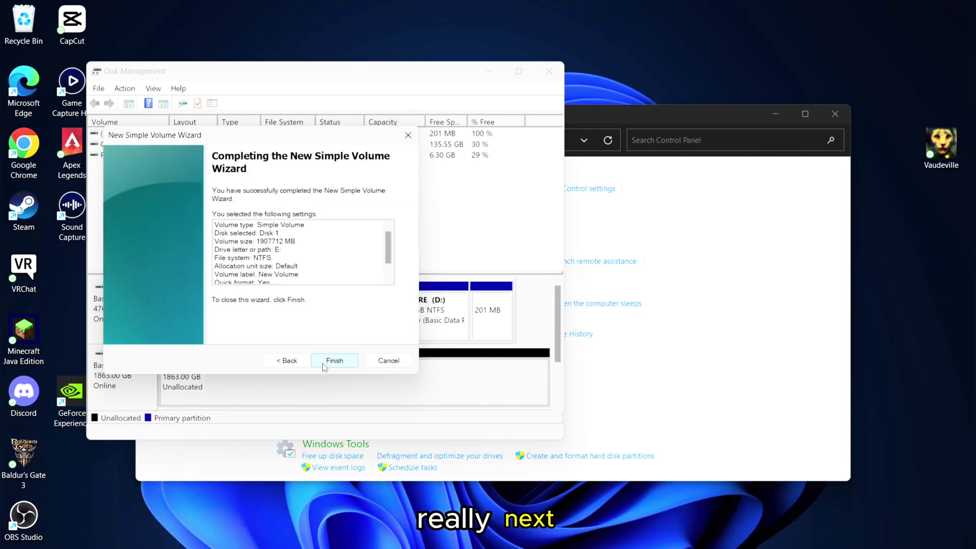
left_click(334, 361)
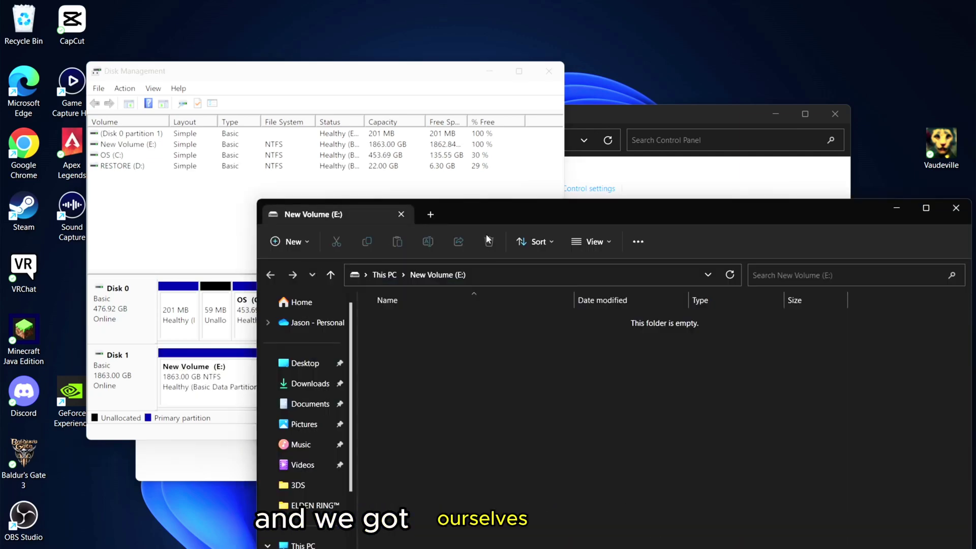
Rename the New Volume (E:) drive to "Games Drive" in File Explorer, granting administrator permission
left_click_drag(484, 218, 473, 66)
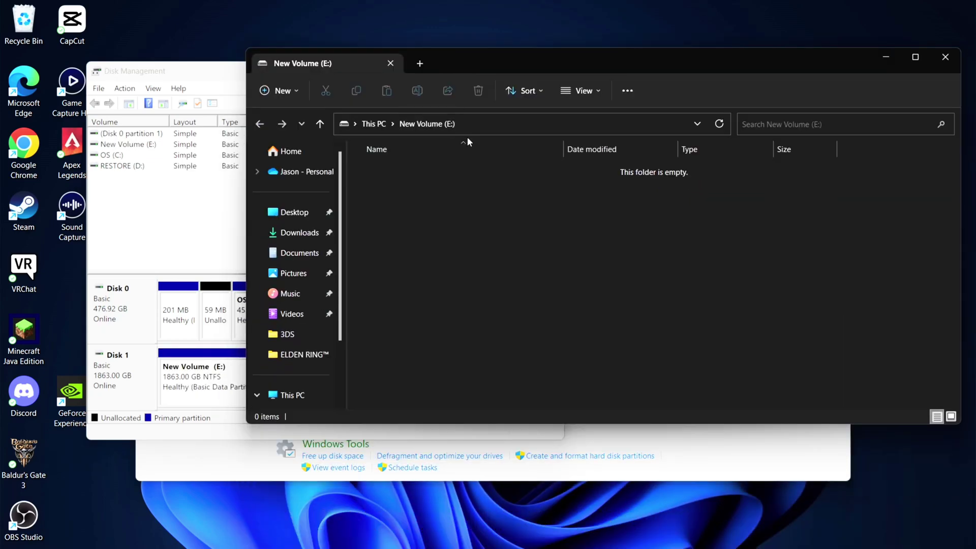
scroll(295, 333, "down", 2)
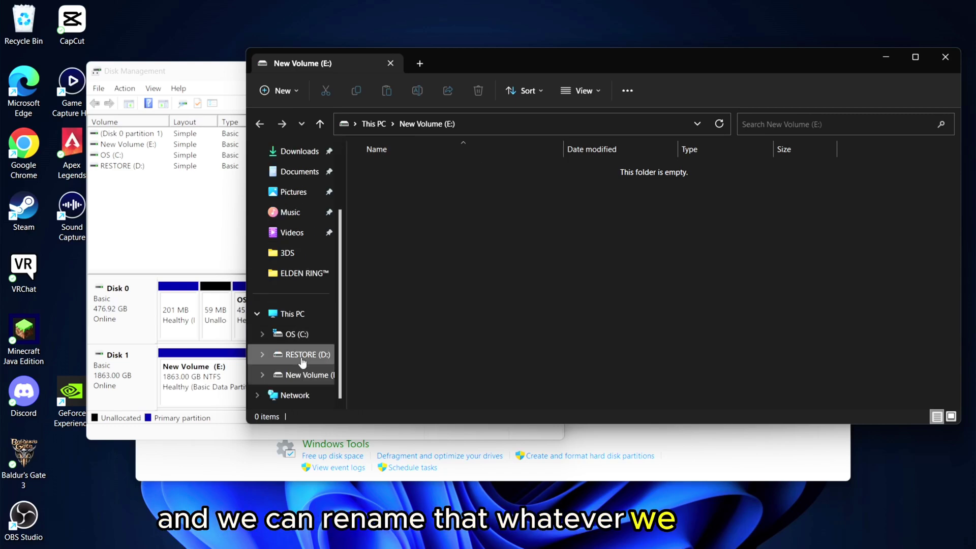
right_click(302, 379)
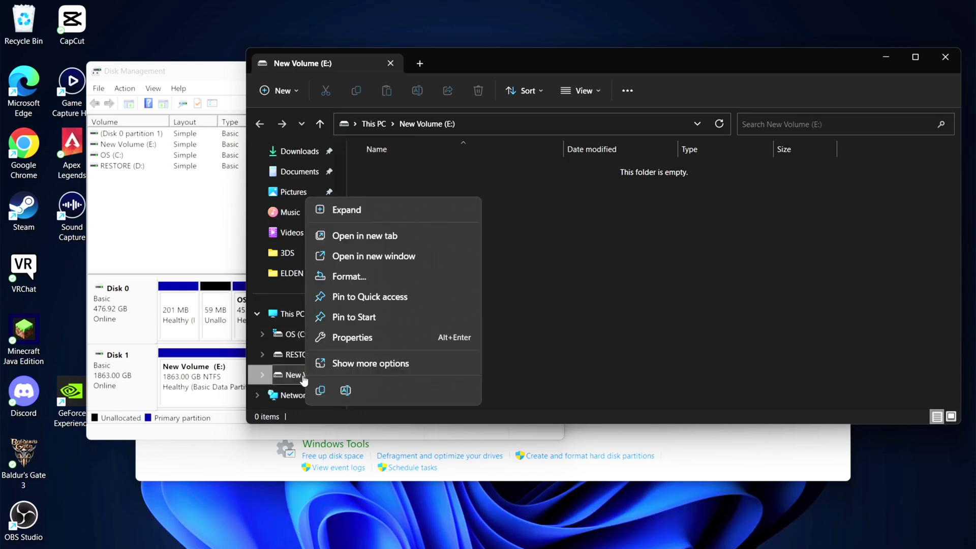
left_click(346, 390)
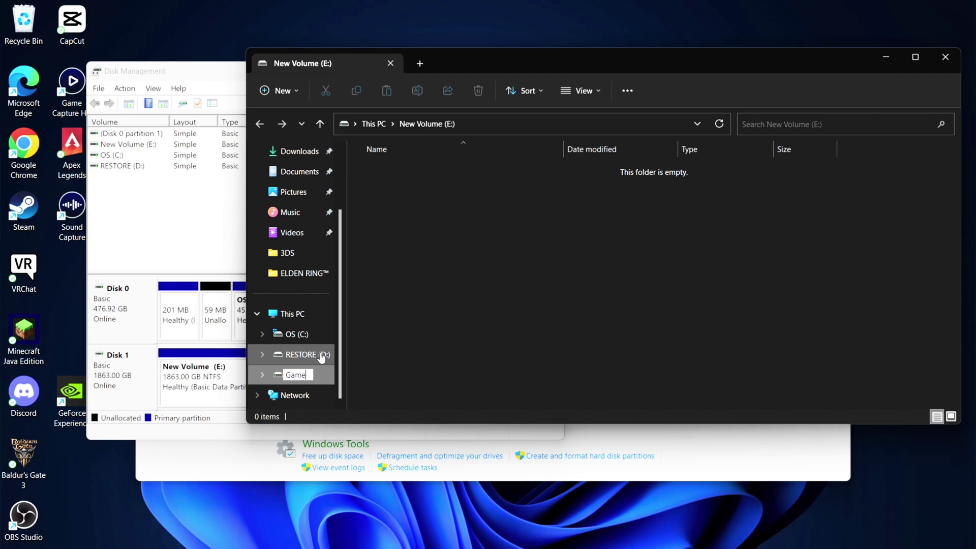
key("Return")
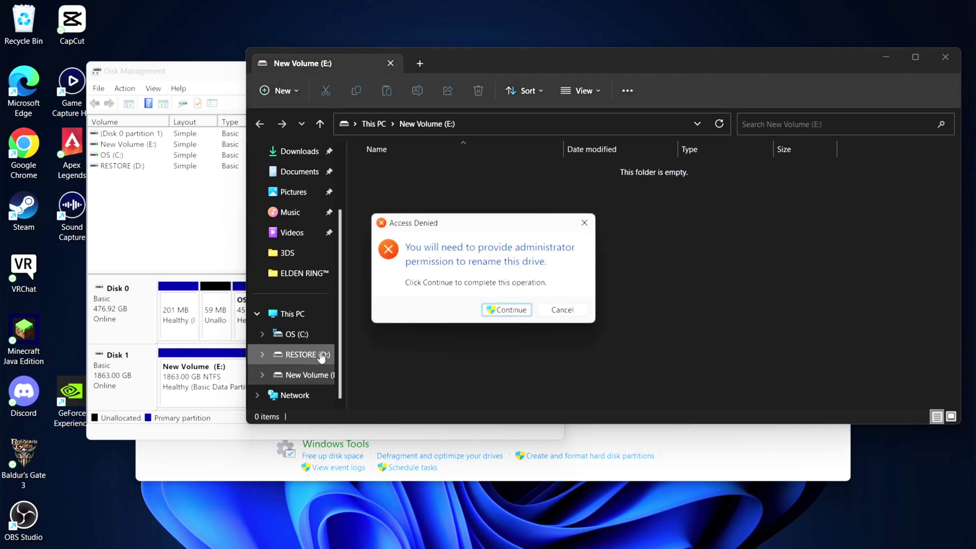
left_click(507, 310)
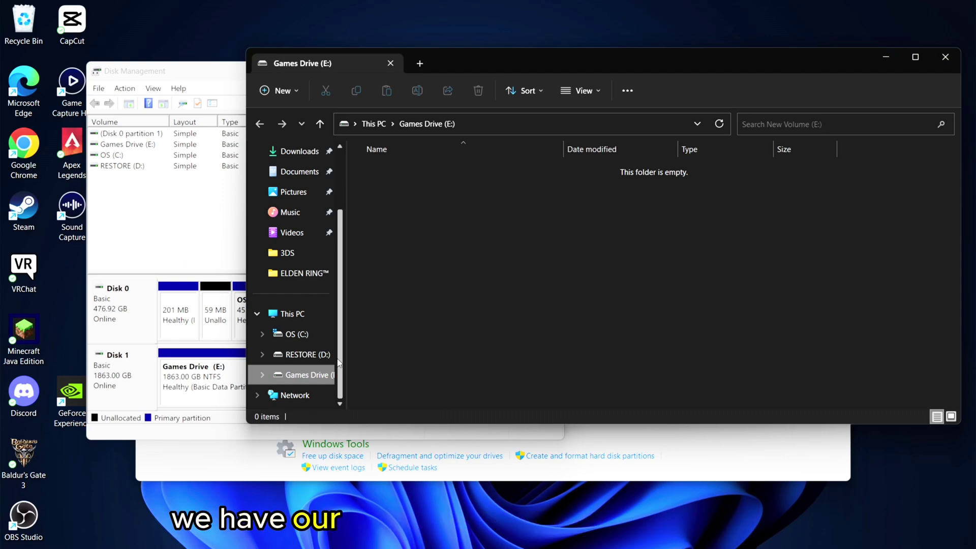
View the properties of the Games Drive (E:) to check its used space, free space and capacity, and close them
left_click(154, 208)
left_click(596, 267)
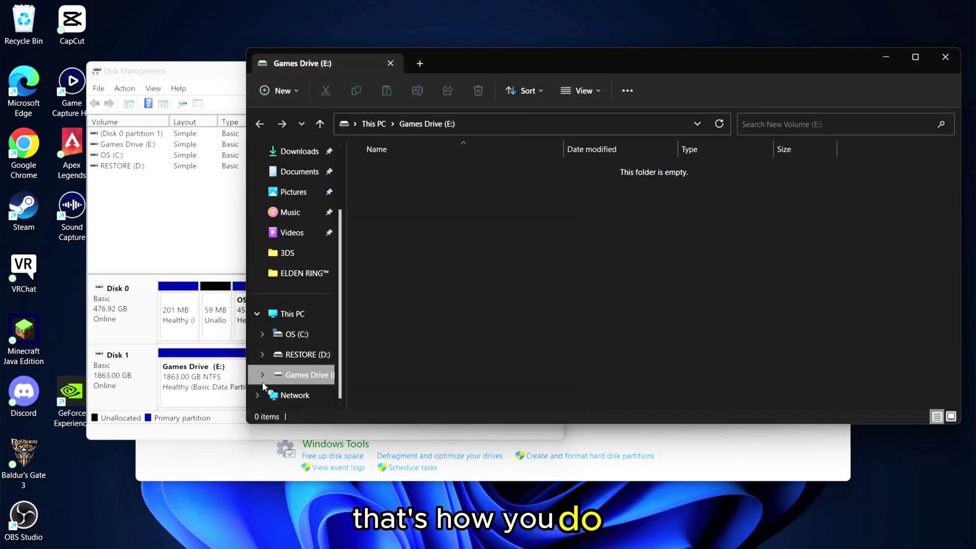
right_click(298, 377)
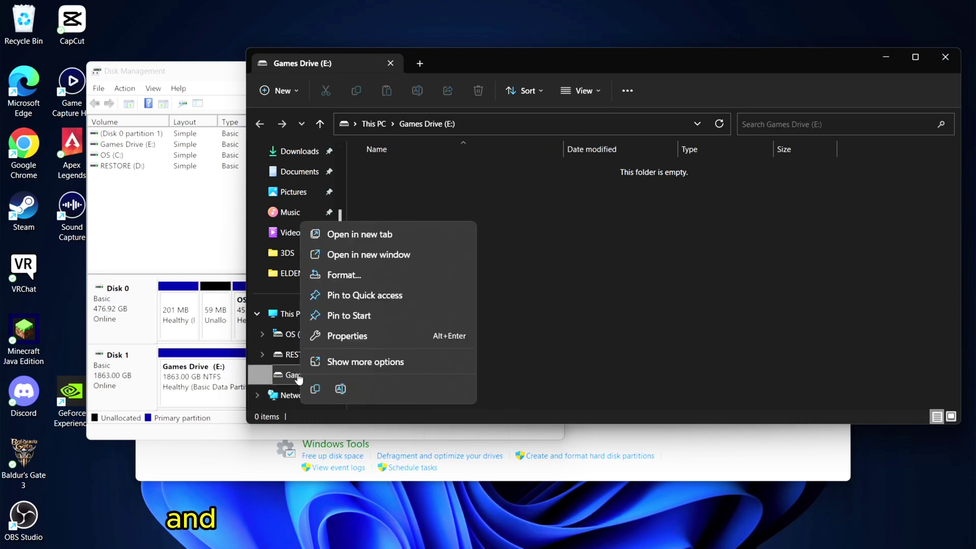
left_click(362, 334)
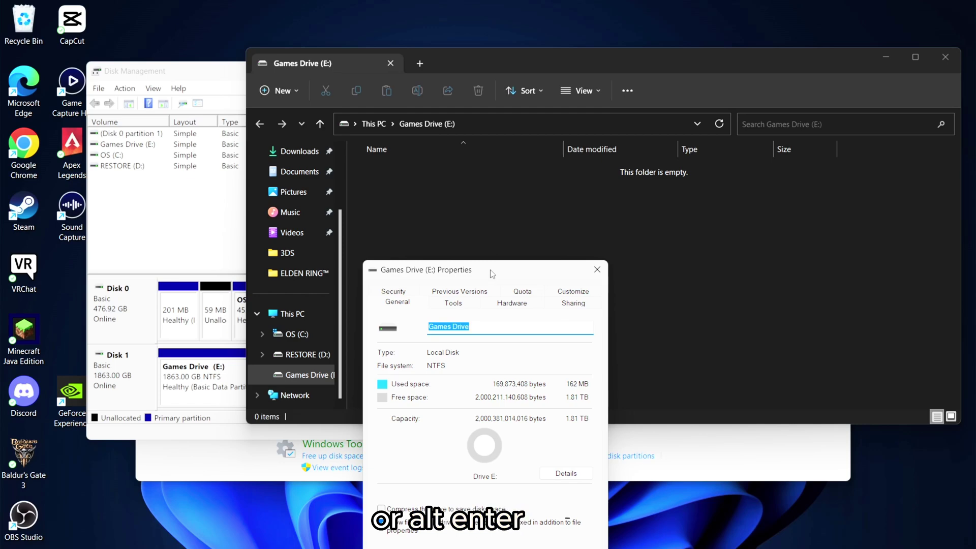
left_click_drag(492, 275, 507, 209)
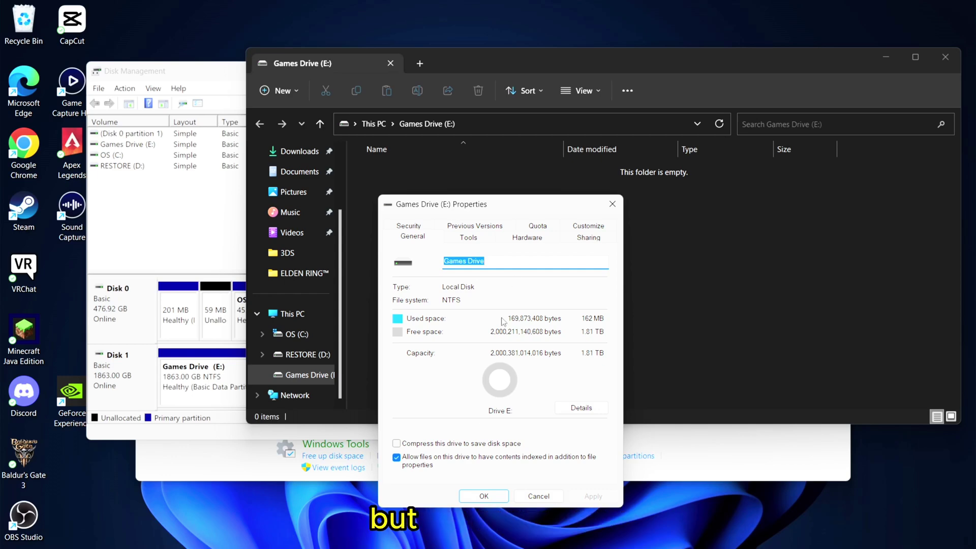
left_click(484, 496)
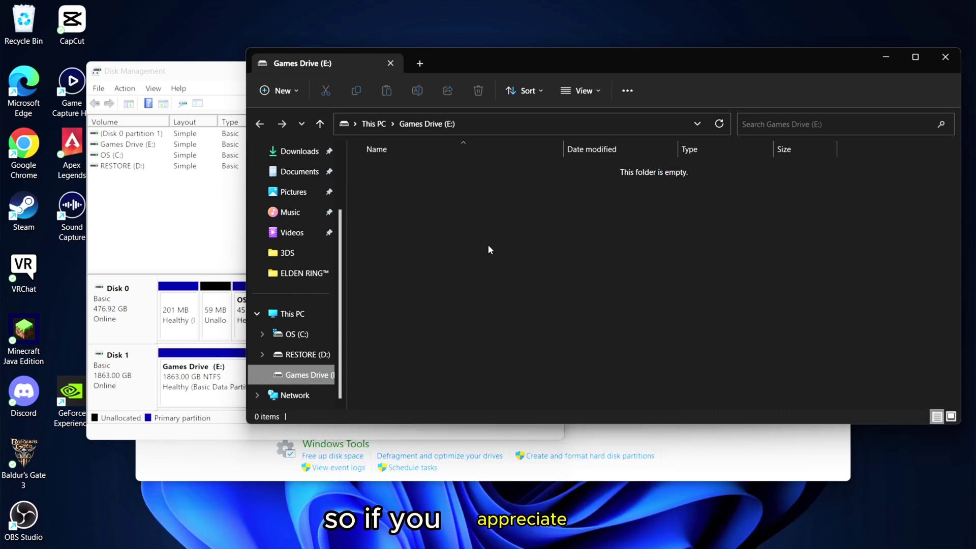
mouse_move(727, 547)
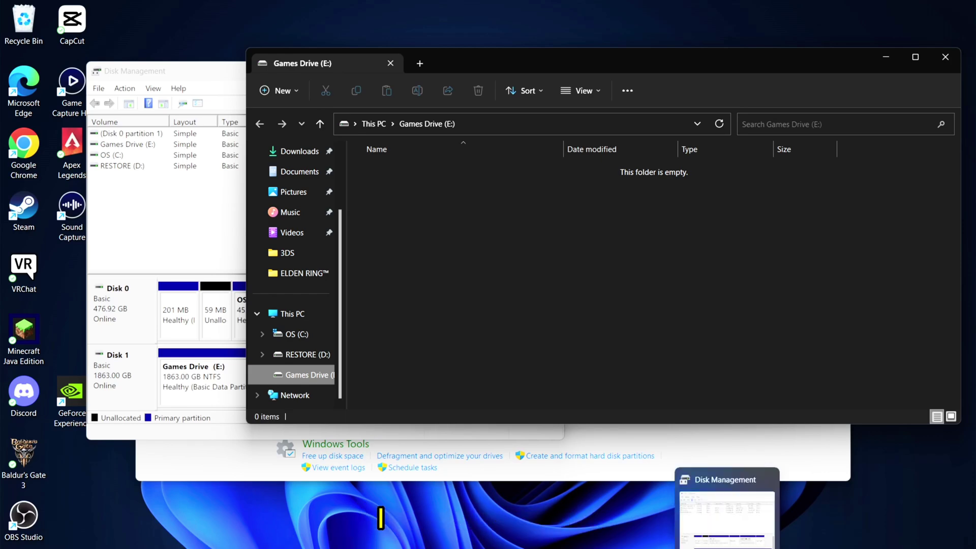